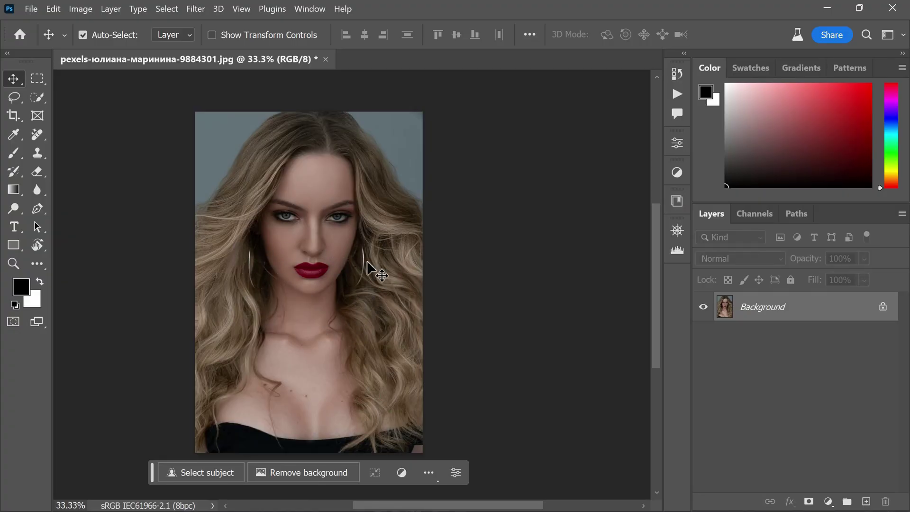
Enter Quick Mask and fill it with a custom dark grey at brightness 30 (4d4d4d).
click(13, 322)
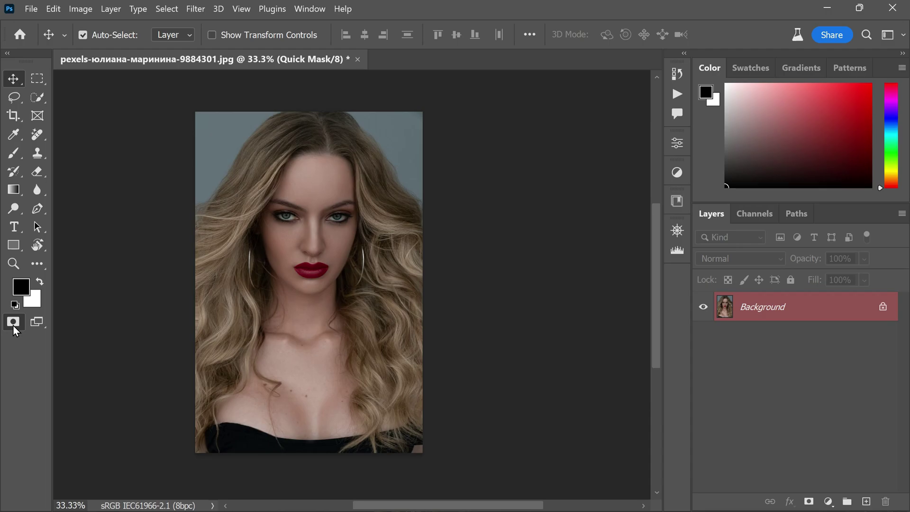
click(60, 12)
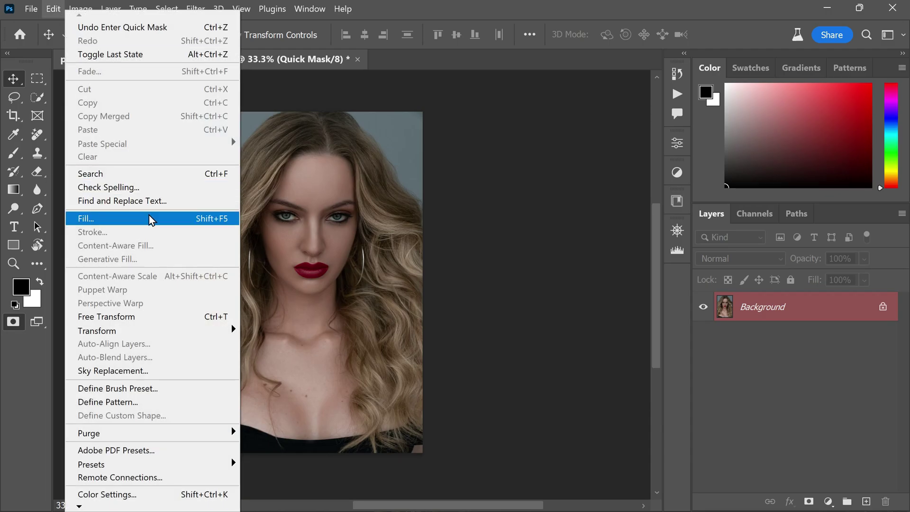
click(155, 218)
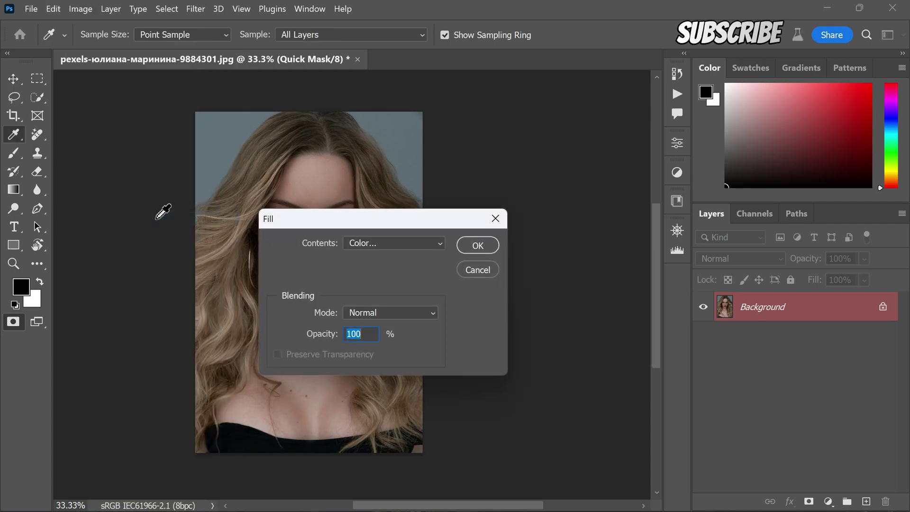
drag(383, 213, 397, 176)
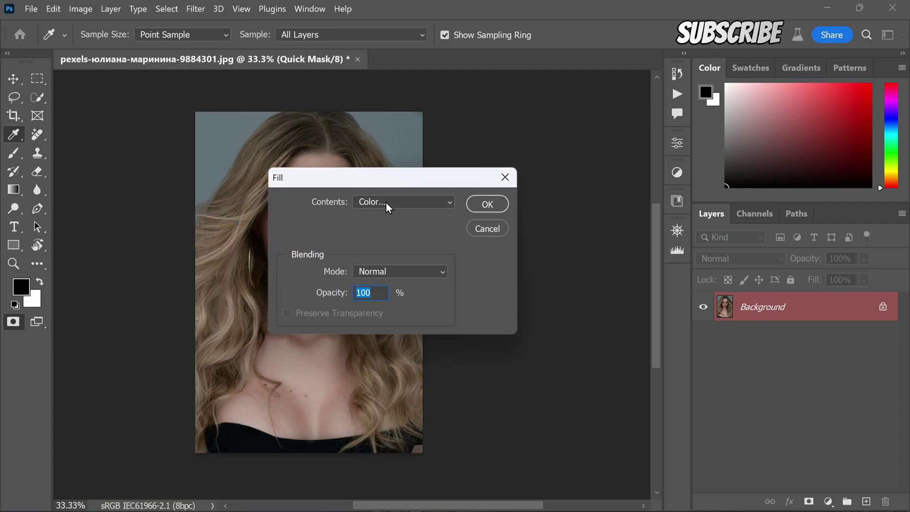
click(444, 200)
click(424, 238)
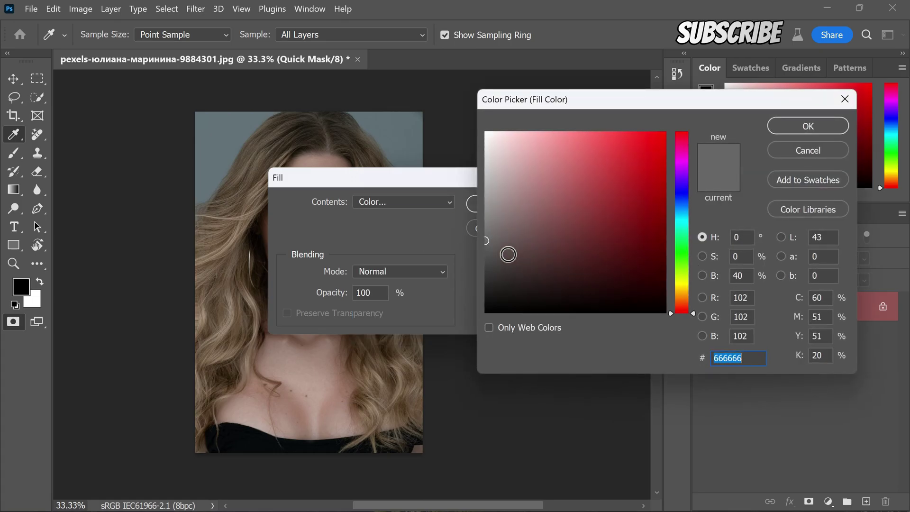
drag(490, 242, 484, 259)
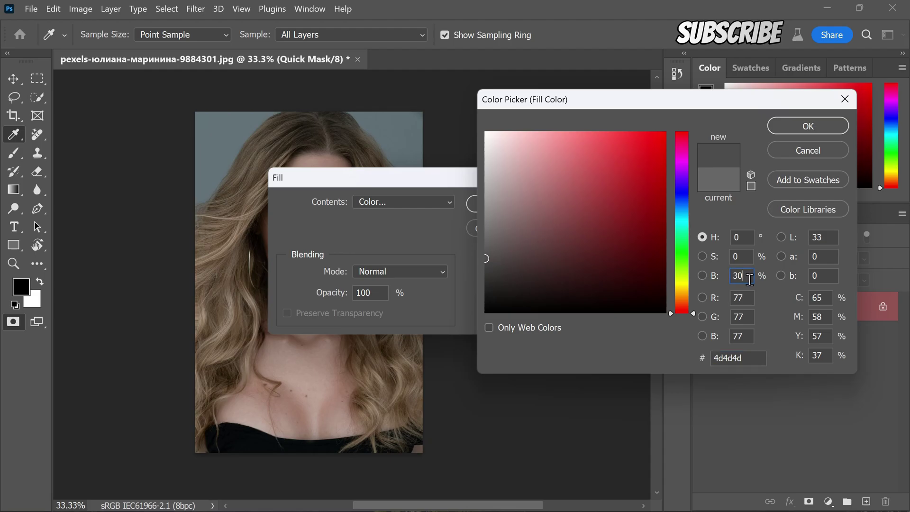
click(788, 127)
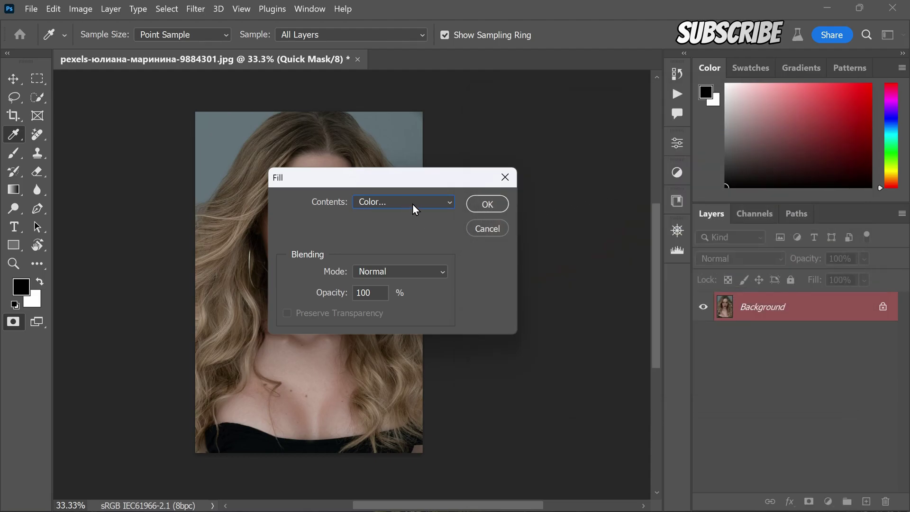
click(487, 203)
key(v)
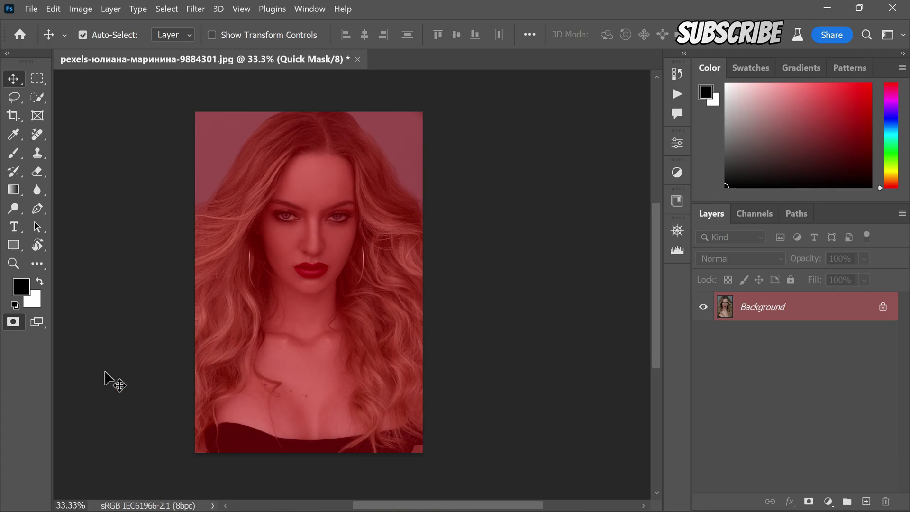
Exit Quick Mask and generate a fill from the prompt 'vector illustration digital art'.
click(13, 322)
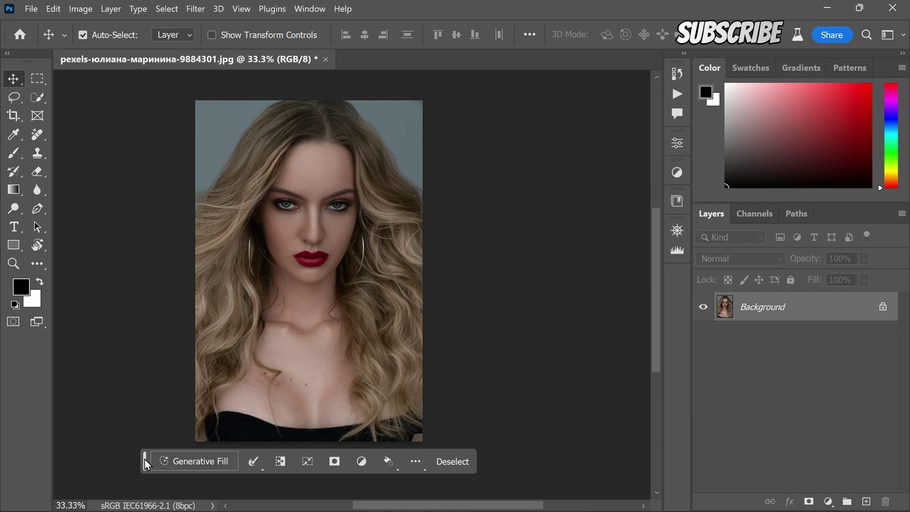
click(172, 462)
drag(141, 459, 191, 323)
text(v)
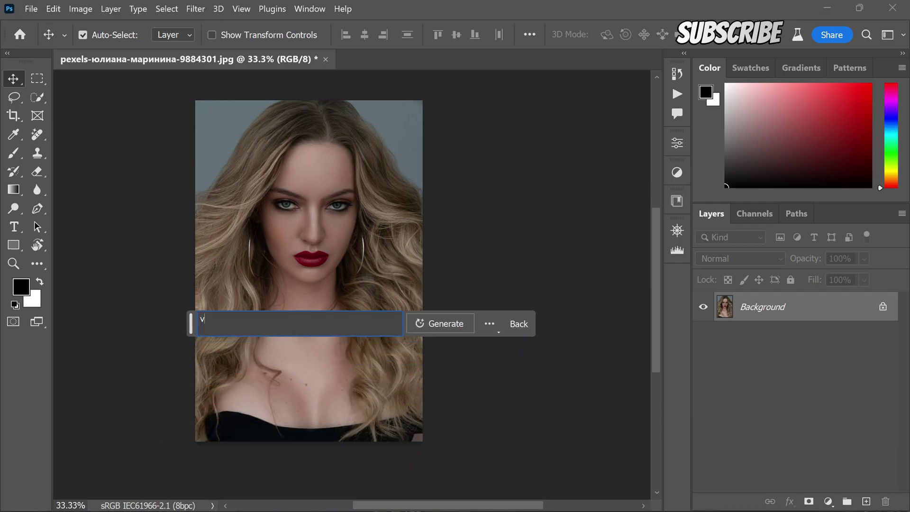
text(ector illustration digital art)
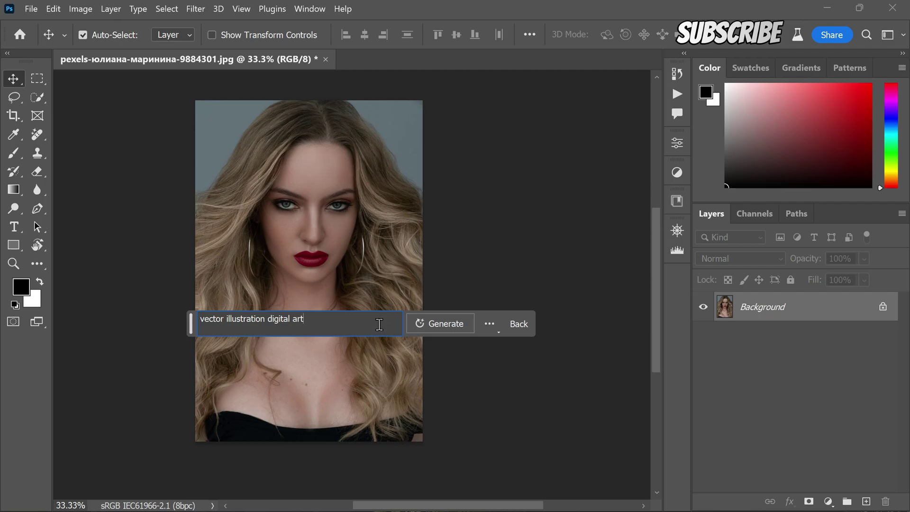
click(462, 328)
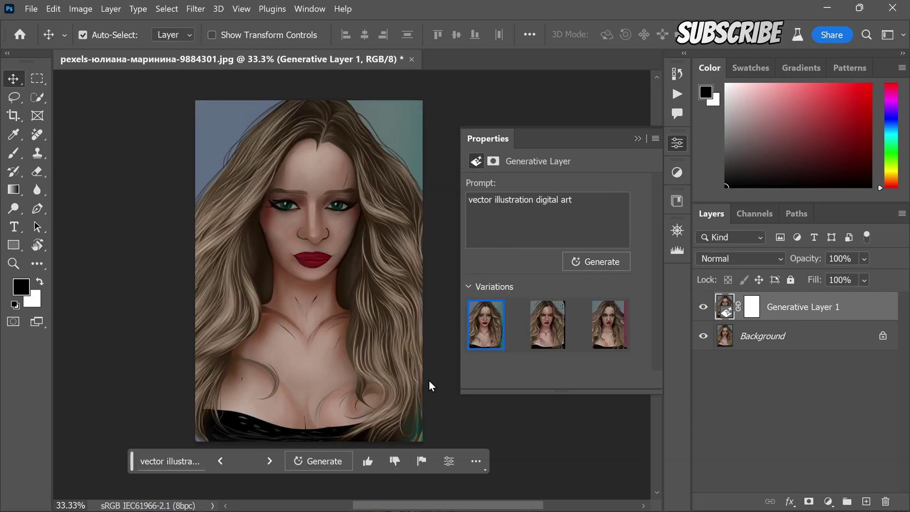
Compare the second and third variations against the original photo, settling on the second variation.
click(549, 333)
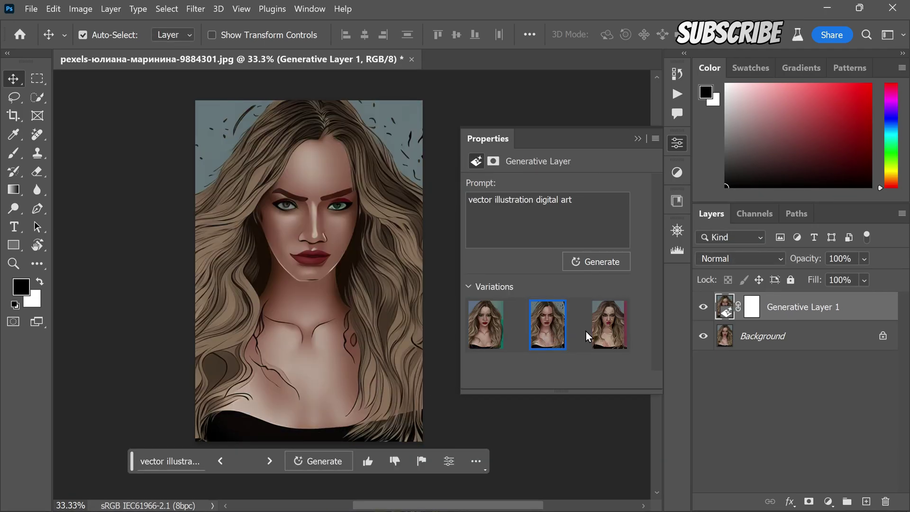
click(605, 336)
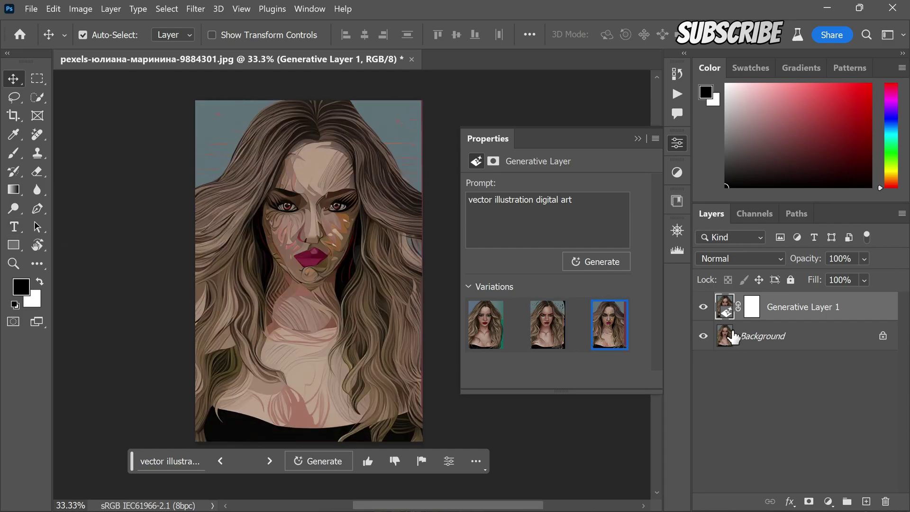
click(704, 308)
click(704, 311)
click(547, 334)
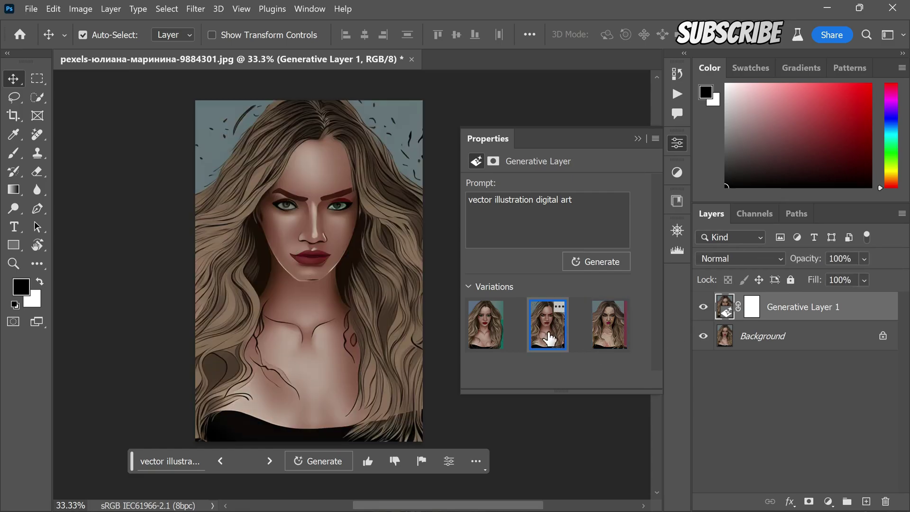
click(704, 309)
click(703, 309)
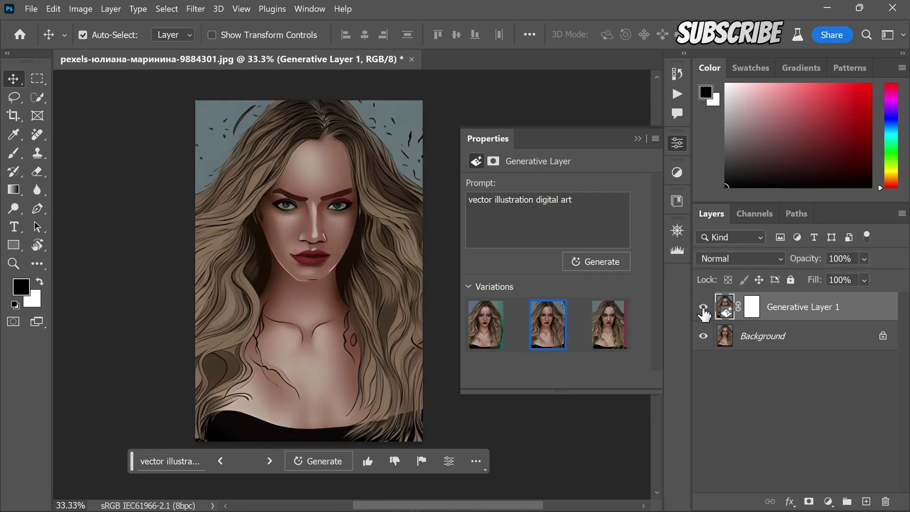
click(704, 309)
Show Generative Layer 1 again and zoom around to inspect the stray strands.
click(704, 311)
key(l)
scroll(233, 223, up, 1)
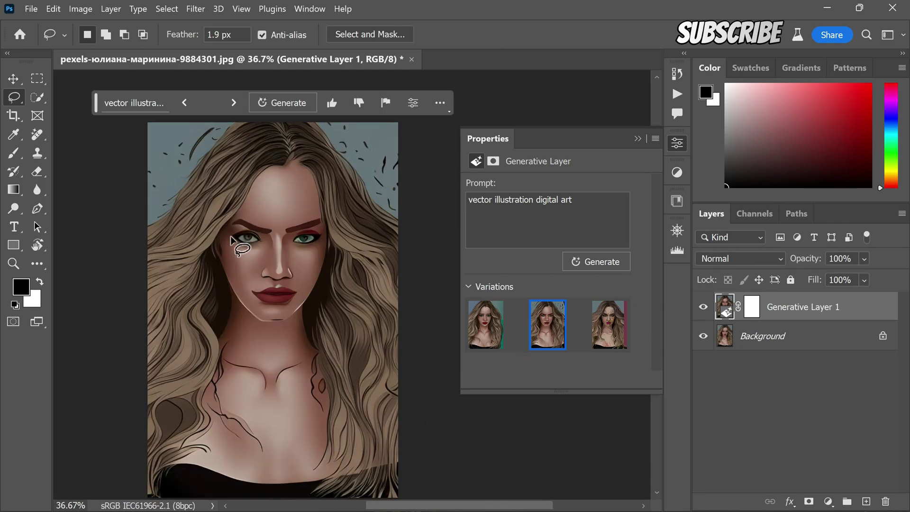
scroll(195, 232, down, 1)
scroll(202, 148, up, 3)
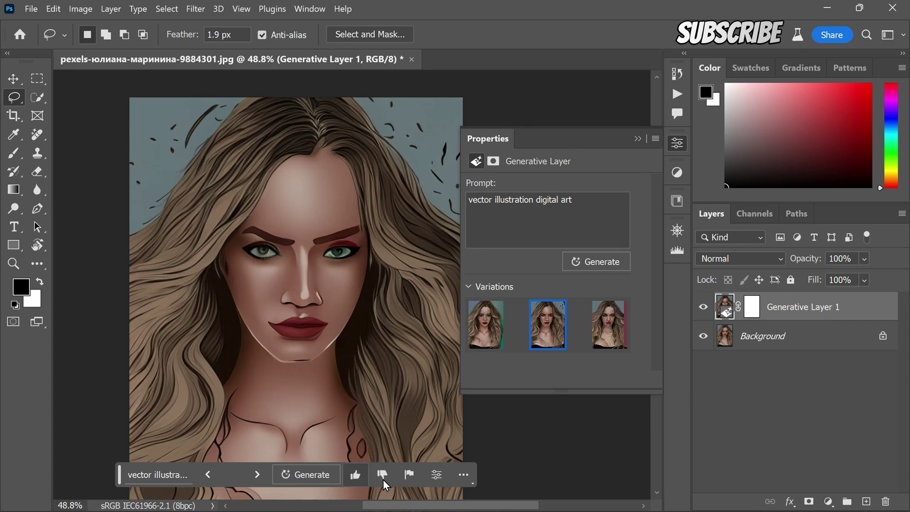
drag(412, 508, 415, 508)
click(13, 79)
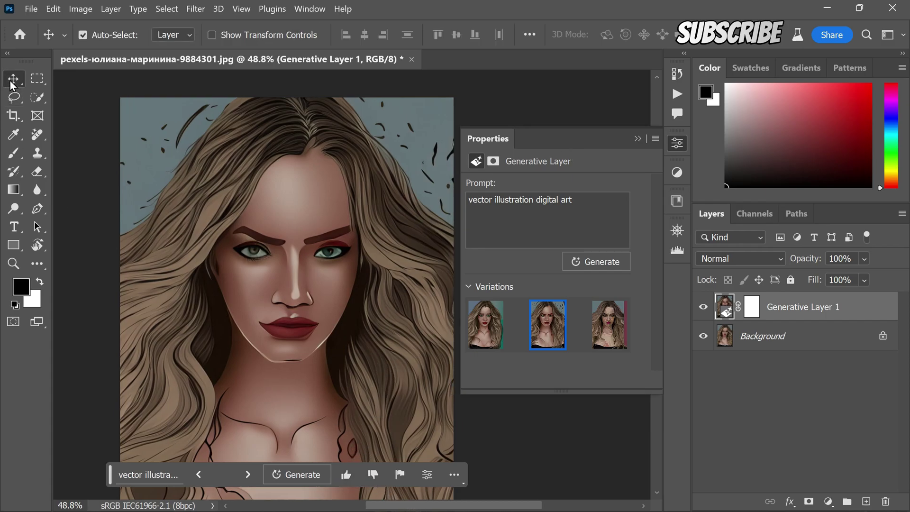
scroll(393, 161, down, 1)
scroll(397, 165, up, 1)
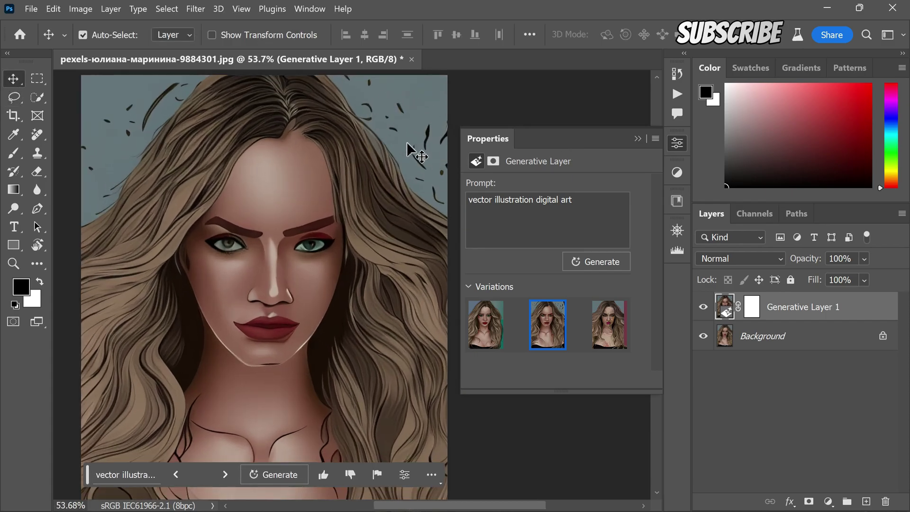
scroll(384, 184, down, 1)
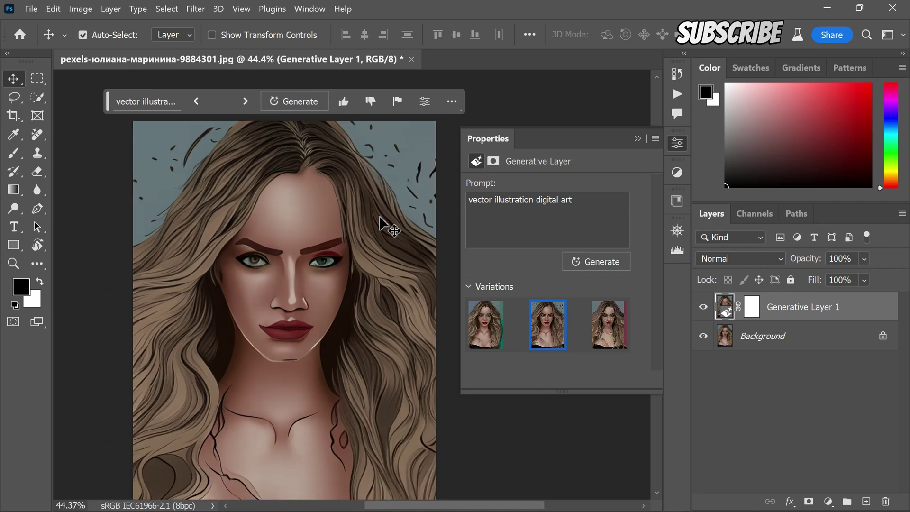
scroll(256, 213, up, 1)
Select the Remove tool on a new empty layer, sampling from all layers.
click(37, 134)
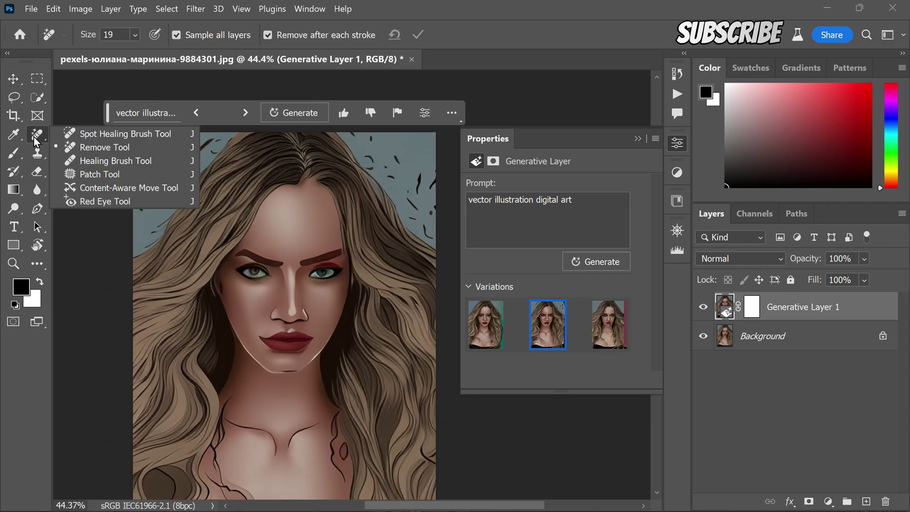
click(84, 149)
scroll(138, 170, up, 1)
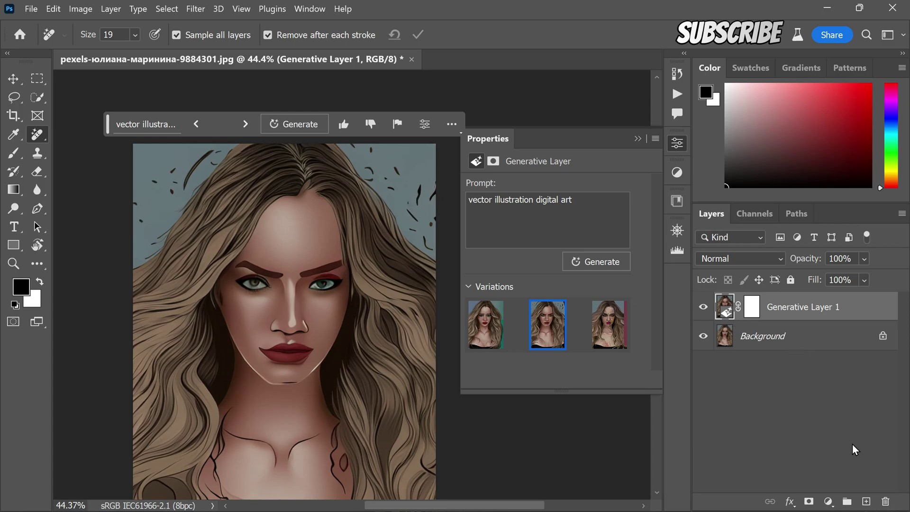
click(866, 501)
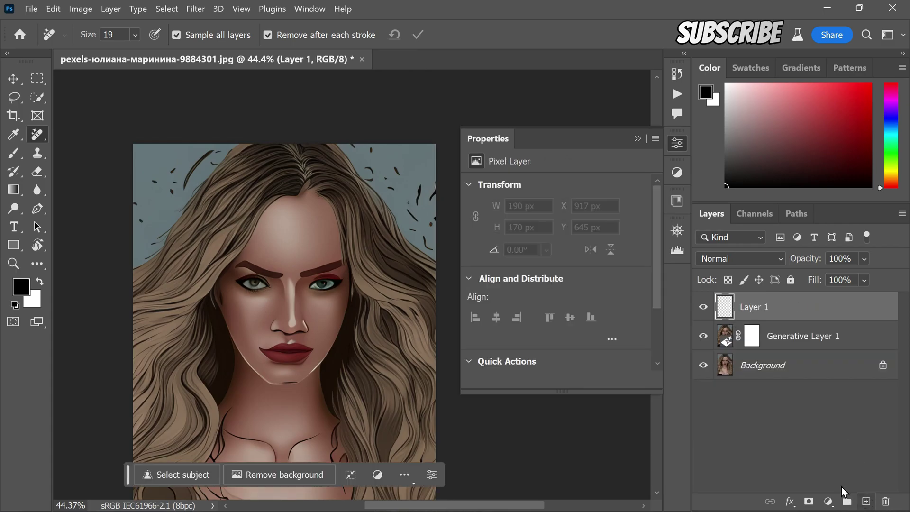
click(177, 35)
Paint out the stray strands on the left and in the upper-right background.
drag(138, 204, 154, 220)
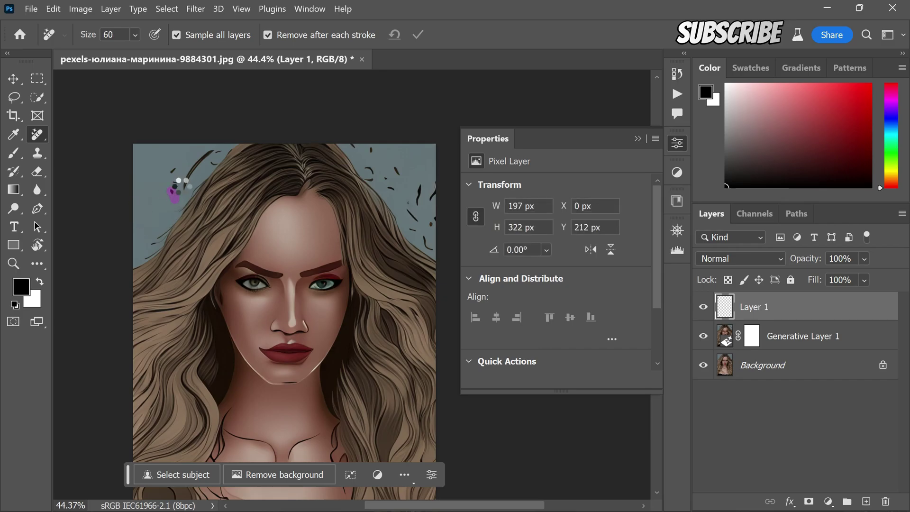
drag(184, 189, 203, 159)
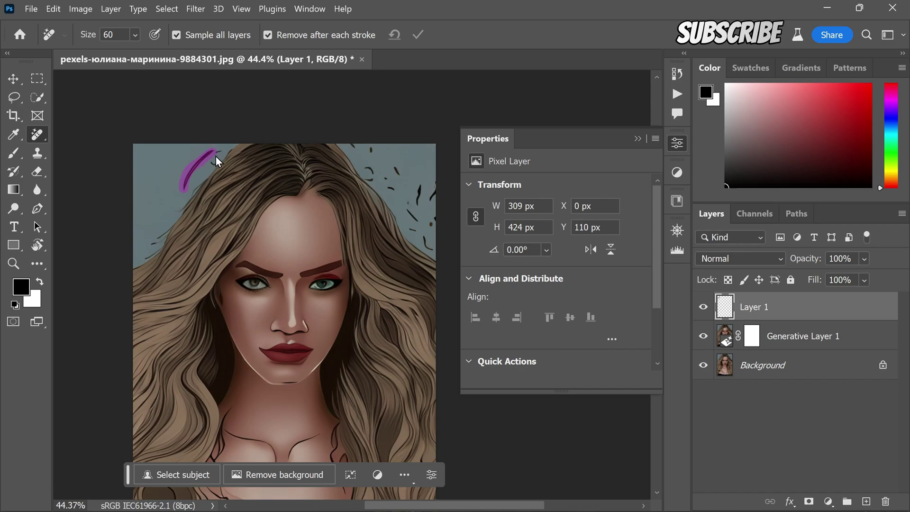
scroll(379, 194, up, 3)
click(350, 163)
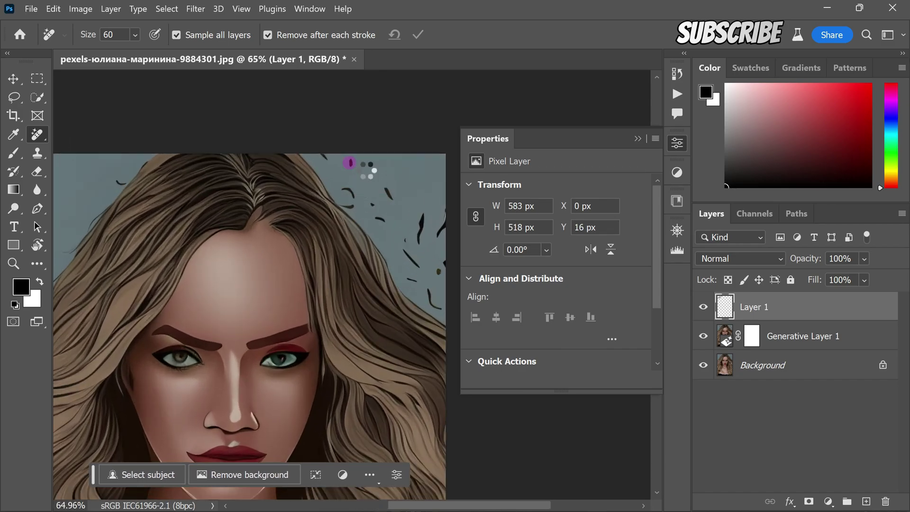
click(350, 193)
click(392, 196)
click(380, 220)
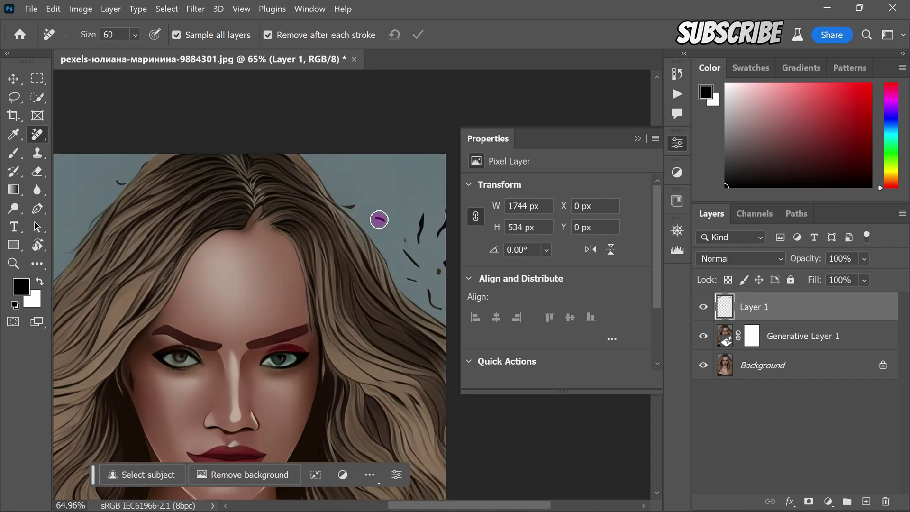
scroll(223, 164, down, 2)
scroll(390, 197, up, 1)
Remove the remaining strands near the right edge and at the upper-left hair edge.
drag(390, 197, 384, 235)
click(379, 259)
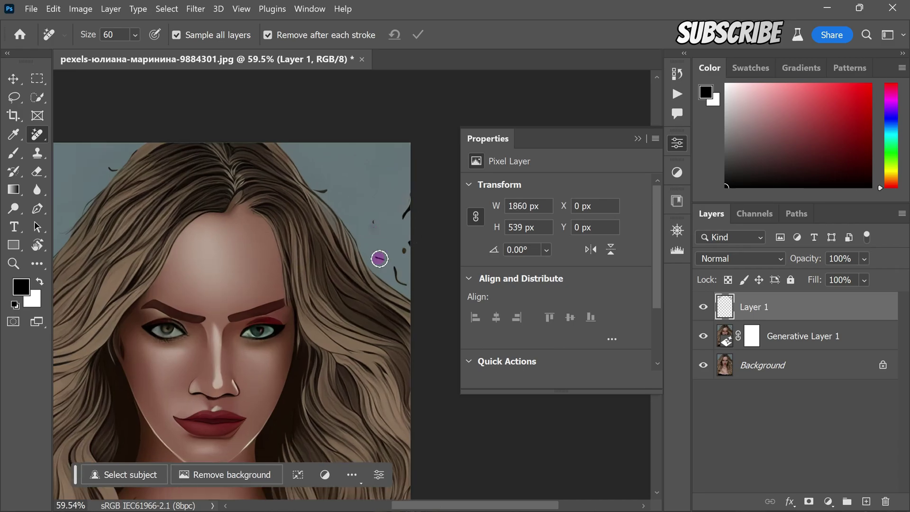
drag(394, 266, 407, 285)
drag(404, 216, 409, 196)
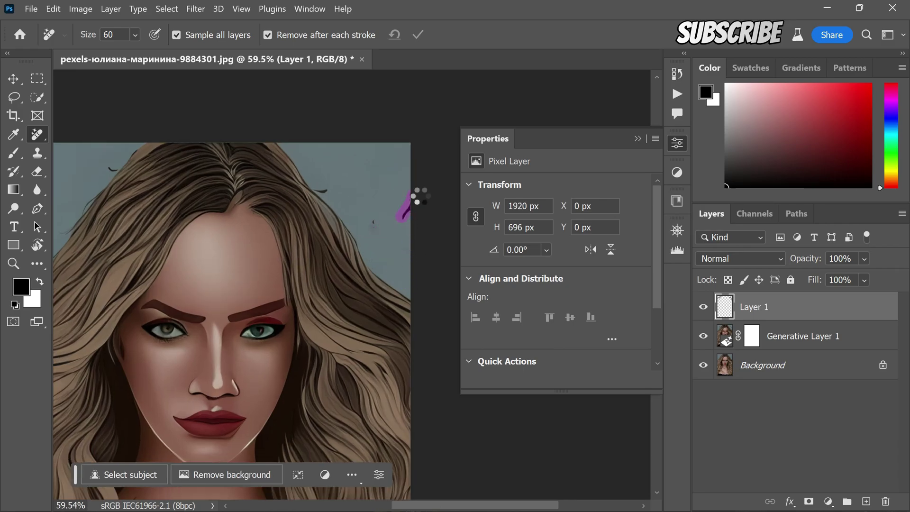
drag(318, 190, 330, 188)
scroll(391, 175, down, 1)
scroll(174, 150, up, 2)
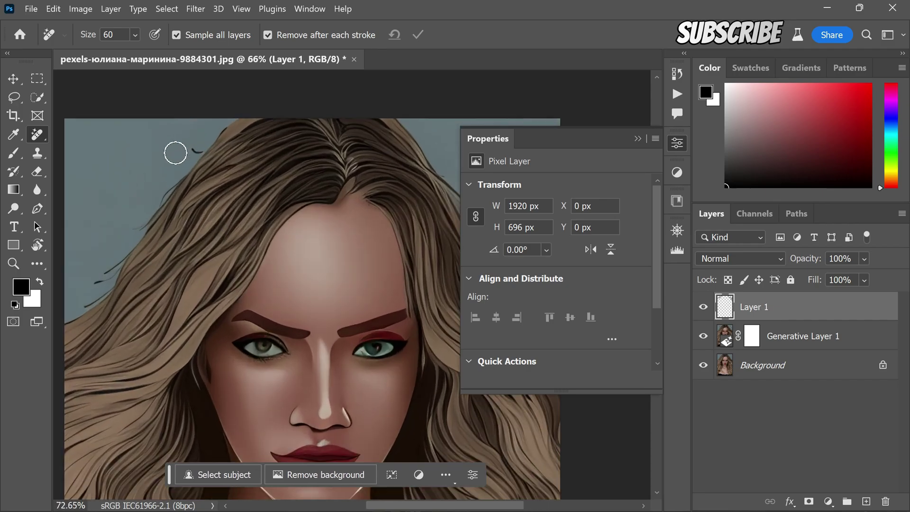
click(195, 147)
scroll(221, 127, down, 4)
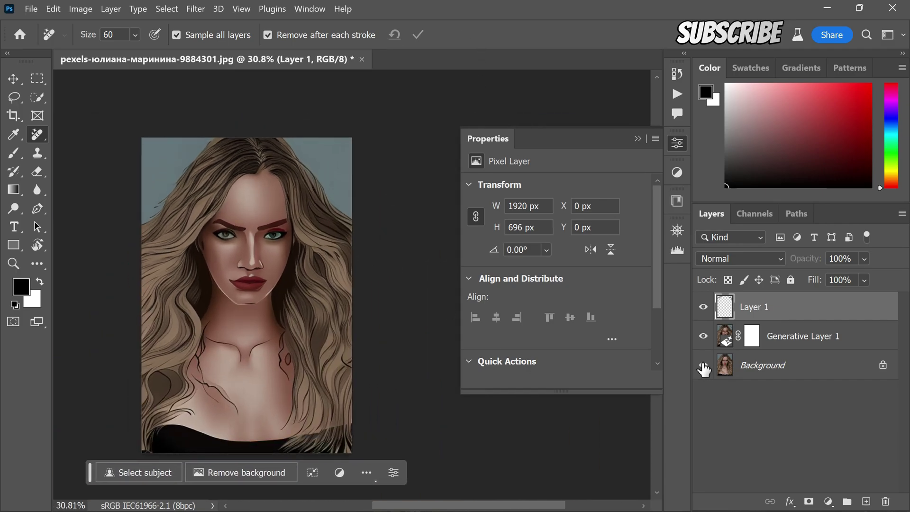
Toggle between the original Background photo and the stylized result, ending with all layers shown.
alt+click(703, 365)
alt+click(703, 365)
alt+click(703, 365)
alt+click(703, 365)
alt+click(704, 365)
alt+click(703, 365)
scroll(315, 258, down, 1)
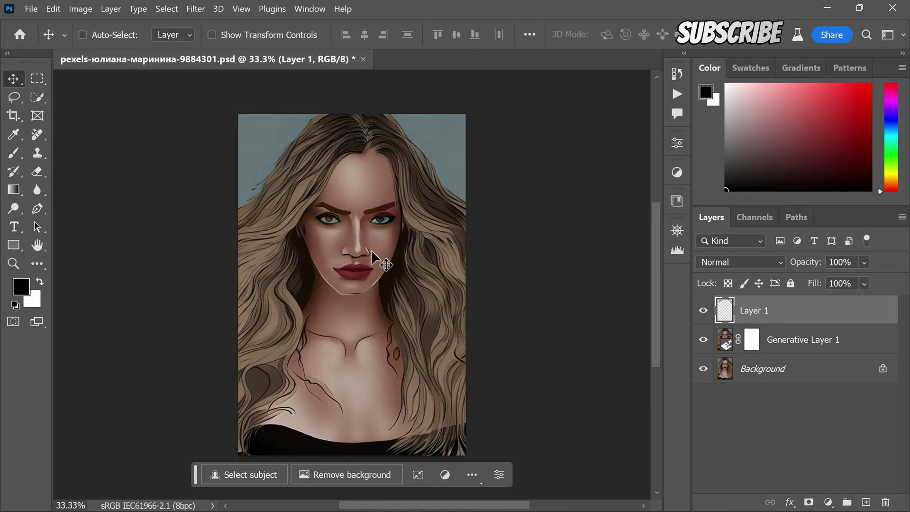
scroll(371, 249, down, 1)
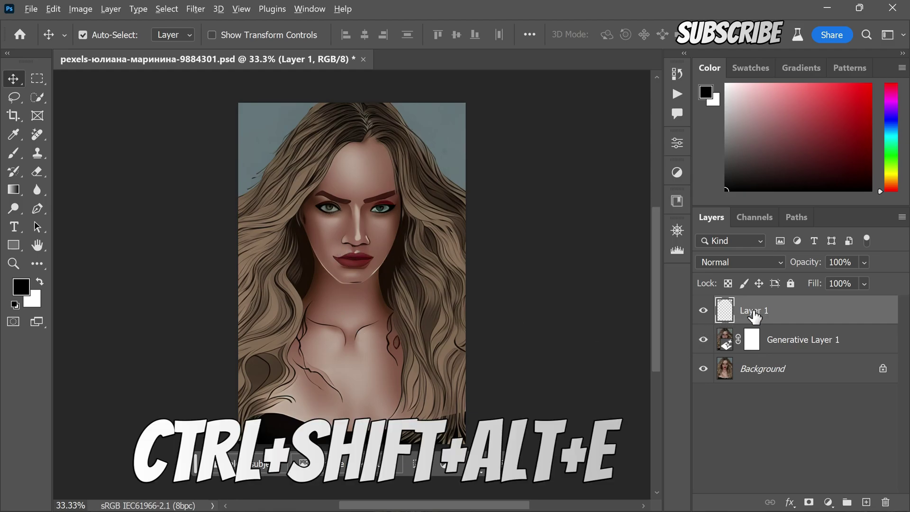
Stamp all visible layers into Layer 2 and convert it to a smart object.
key(ctrl+shift+alt+e)
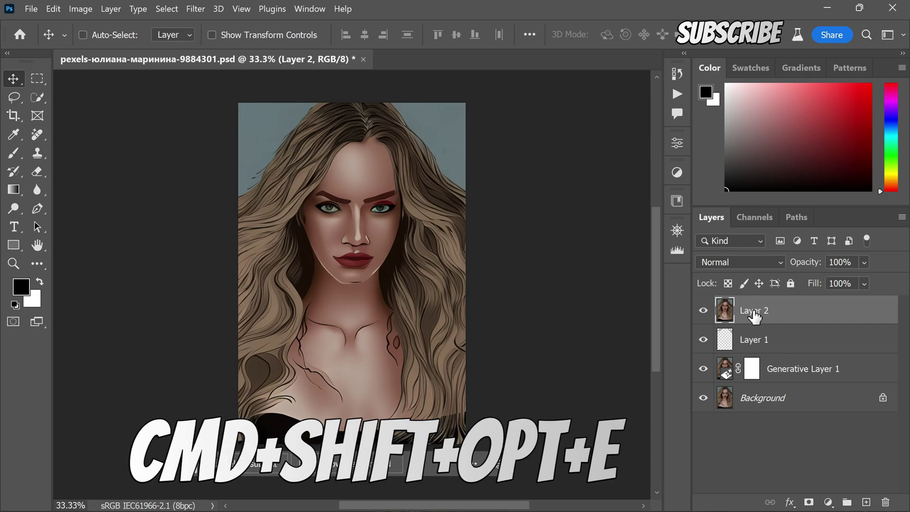
right_click(754, 317)
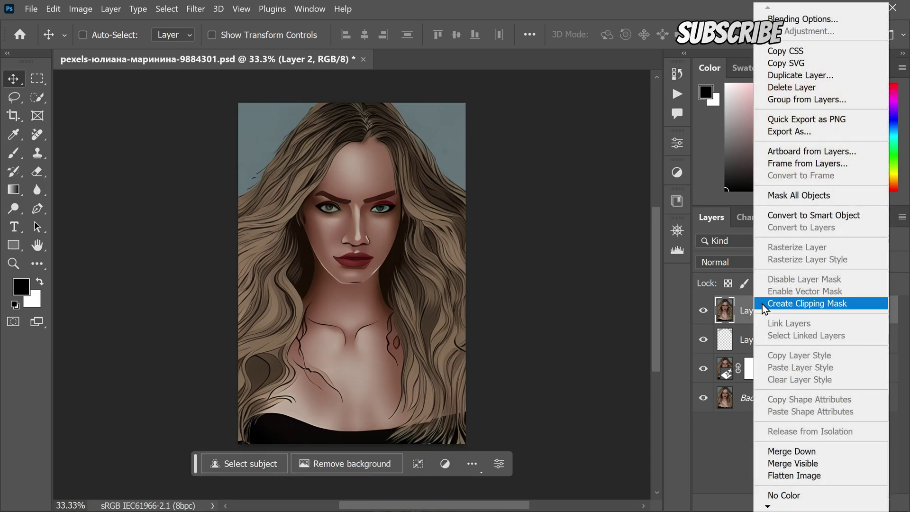
click(856, 218)
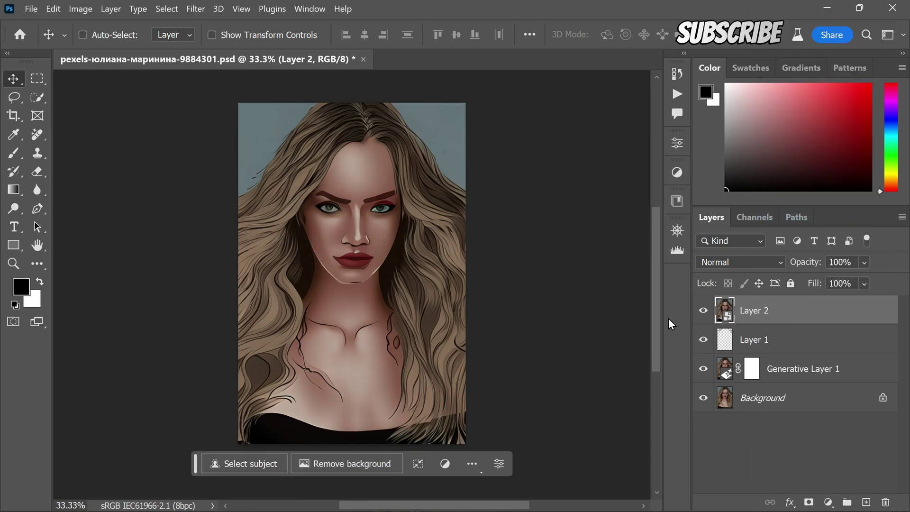
In Camera Raw Basic, set Highlights -63, Shadows +100, Whites +31, Contrast -100, Temperature +4.
click(190, 10)
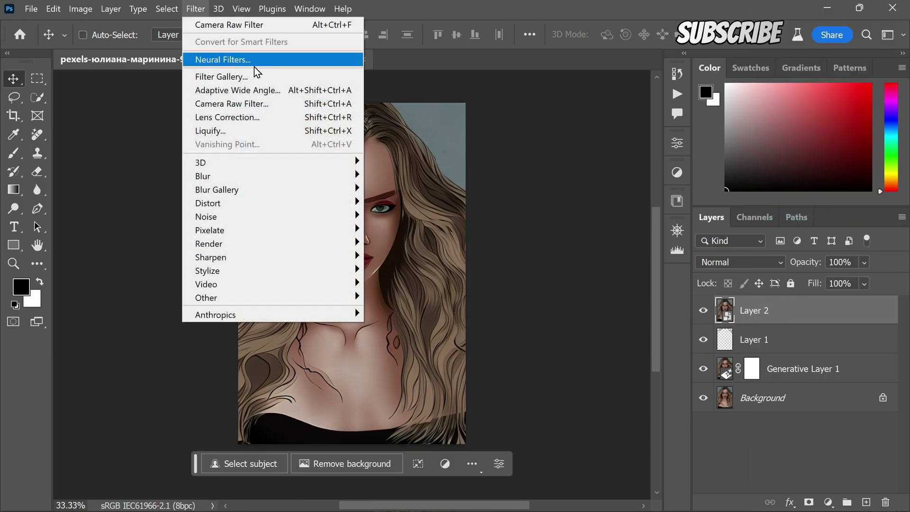
click(286, 103)
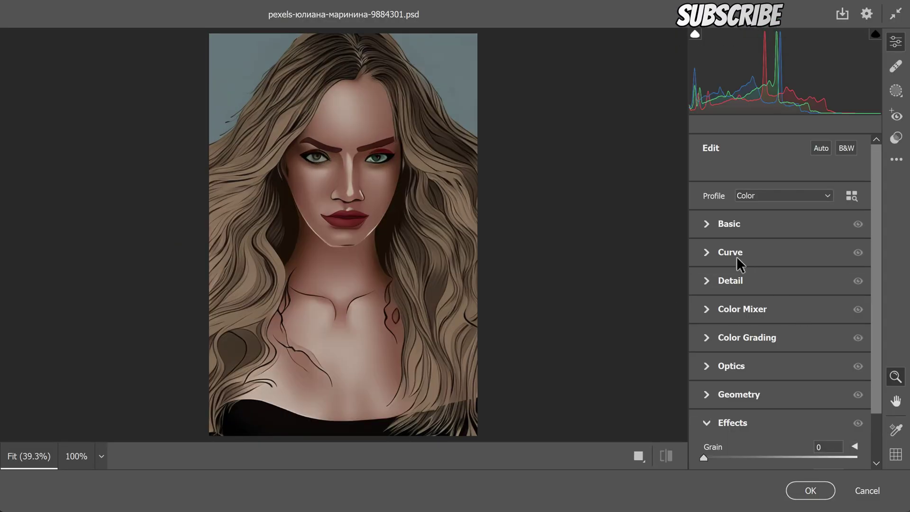
click(709, 224)
drag(780, 306, 729, 314)
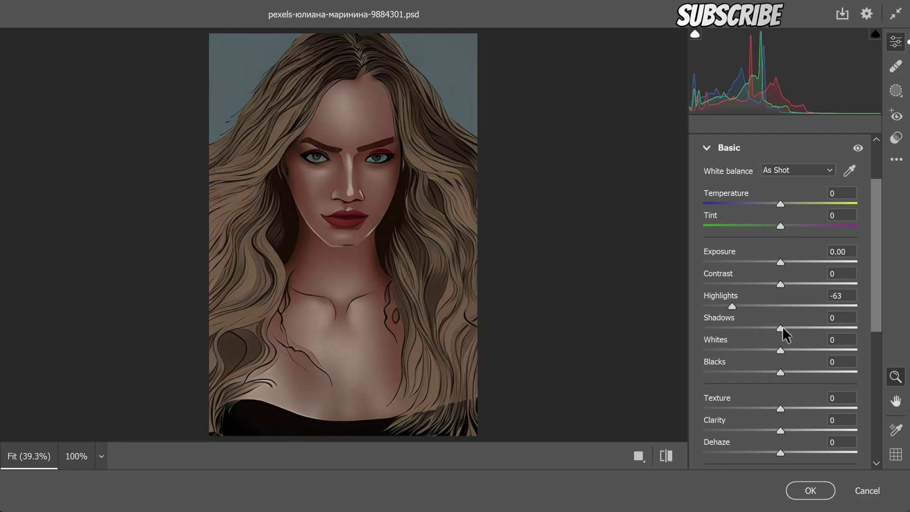
drag(780, 328, 858, 328)
drag(781, 351, 744, 373)
drag(780, 283, 681, 298)
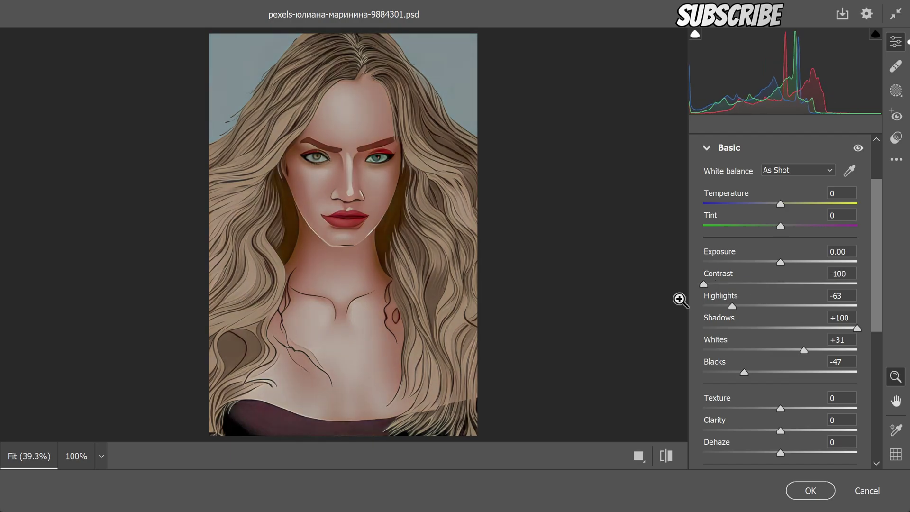
drag(780, 203, 779, 226)
scroll(882, 270, down, 6)
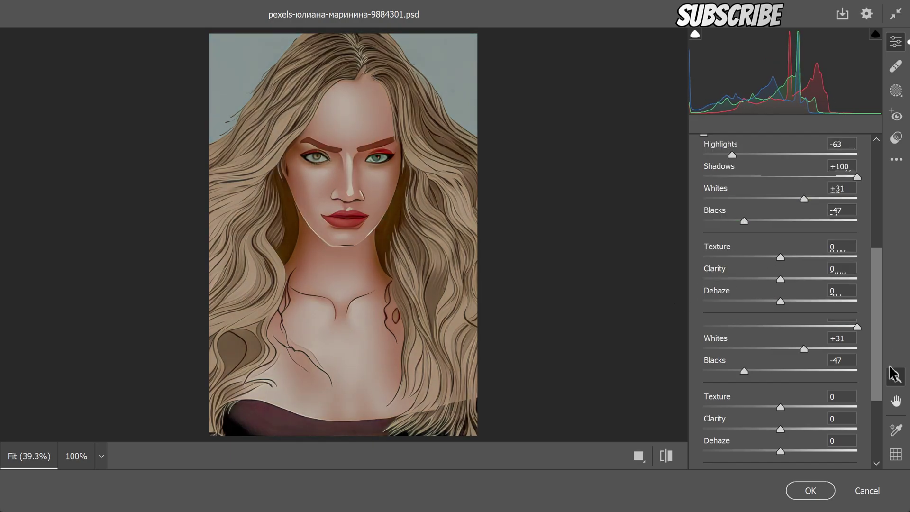
Set Sharpening 150, Noise Reduction 58, Grain 23 and Vignetting -25, then apply Camera Raw.
click(710, 286)
drag(705, 315, 878, 325)
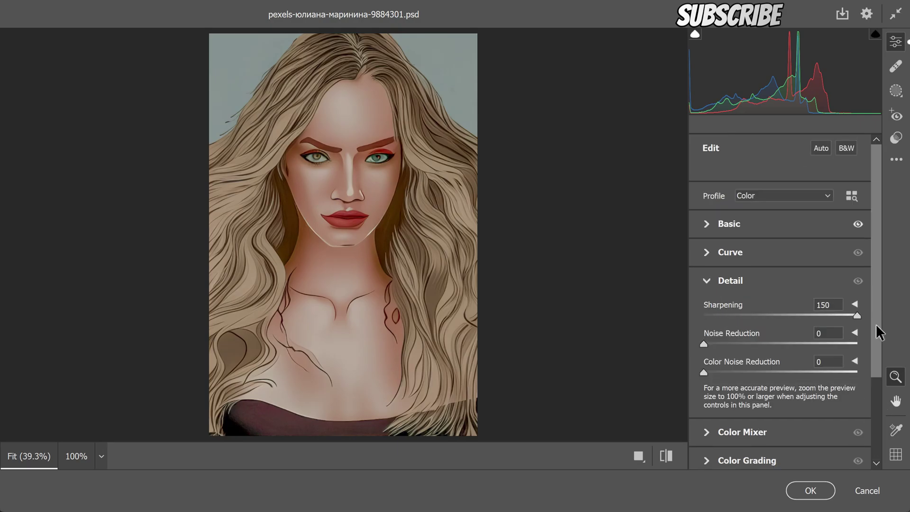
drag(703, 344, 792, 378)
click(709, 288)
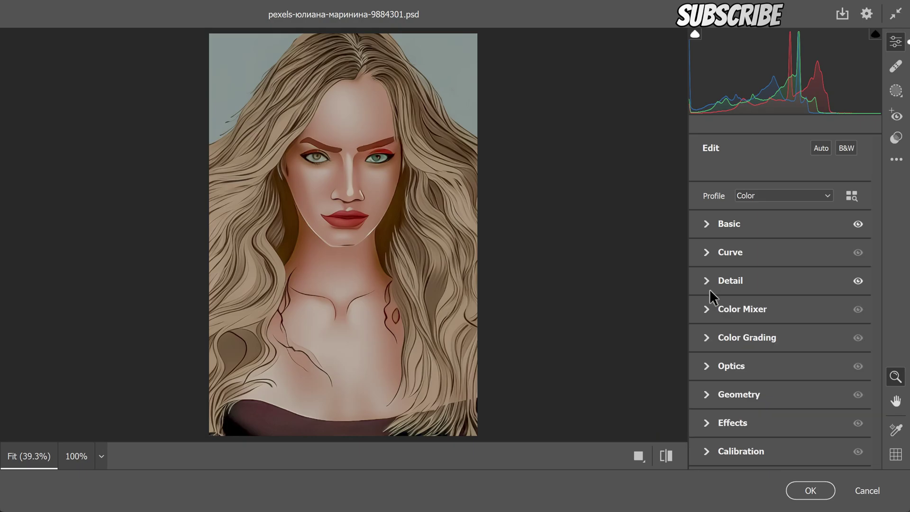
click(730, 421)
drag(706, 400, 762, 428)
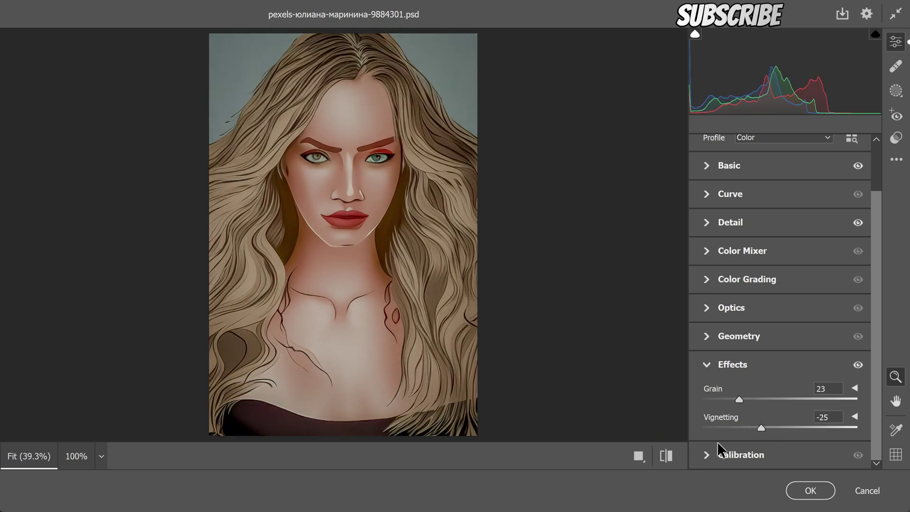
click(665, 457)
click(665, 456)
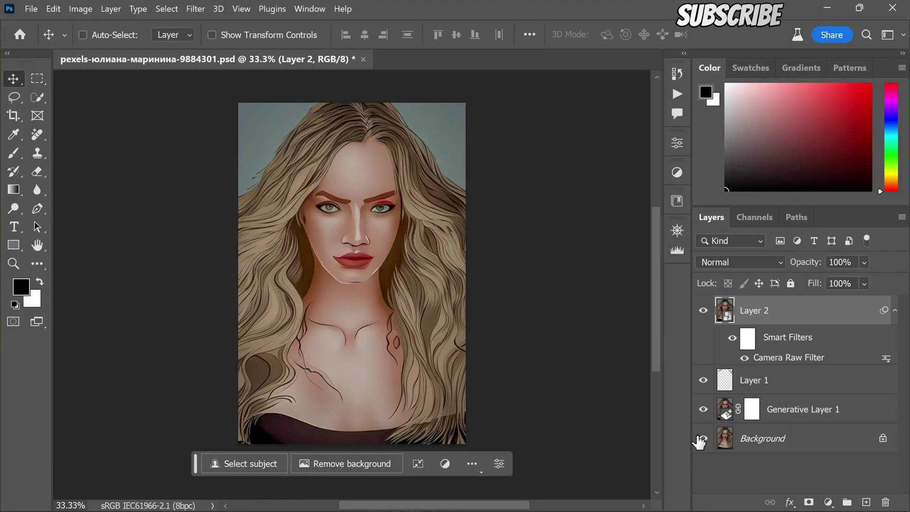
Alternate between the original Background photo and the filtered illustration, ending on the original alone.
alt+click(705, 439)
alt+click(705, 440)
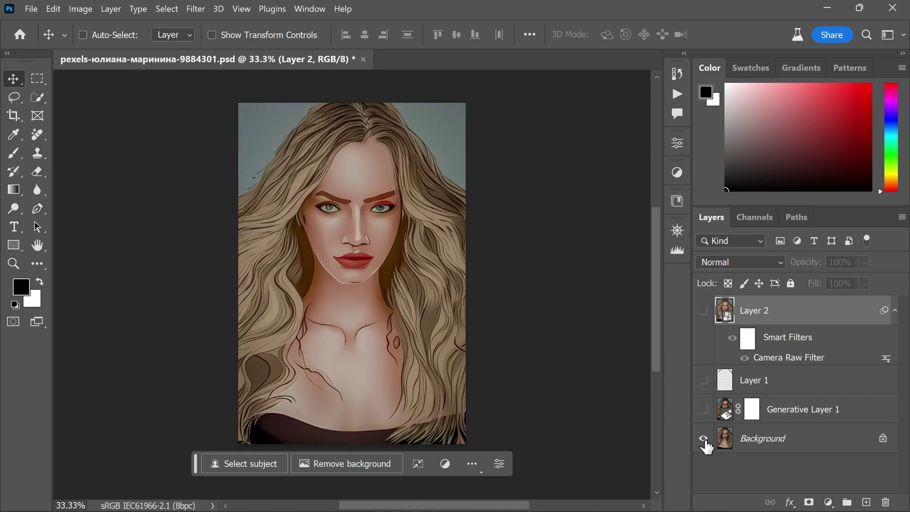
alt+click(705, 440)
alt+click(704, 440)
alt+click(704, 438)
alt+click(704, 439)
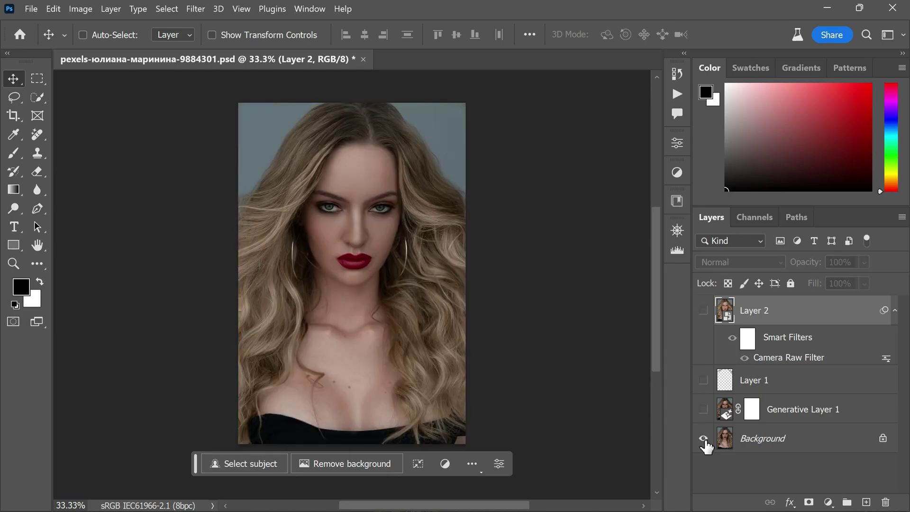